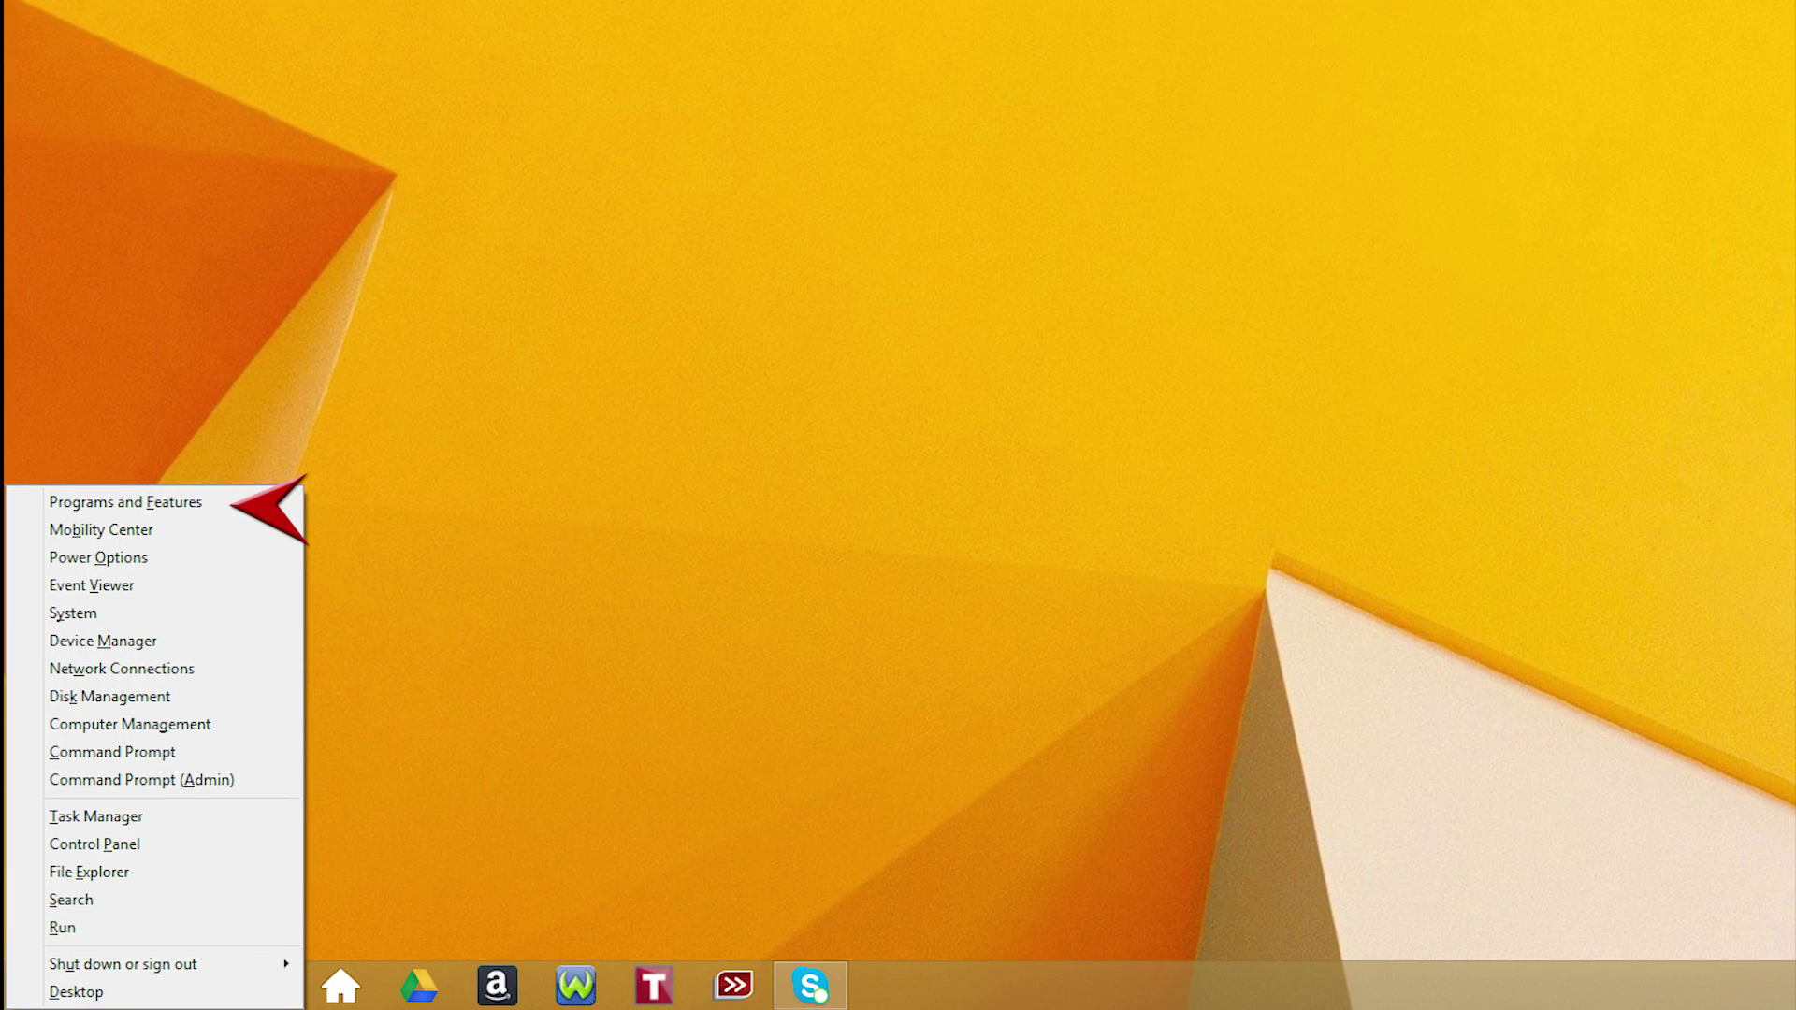
Choose Programs and Features from the Win+X menu to list installed programs.
left_click(126, 502)
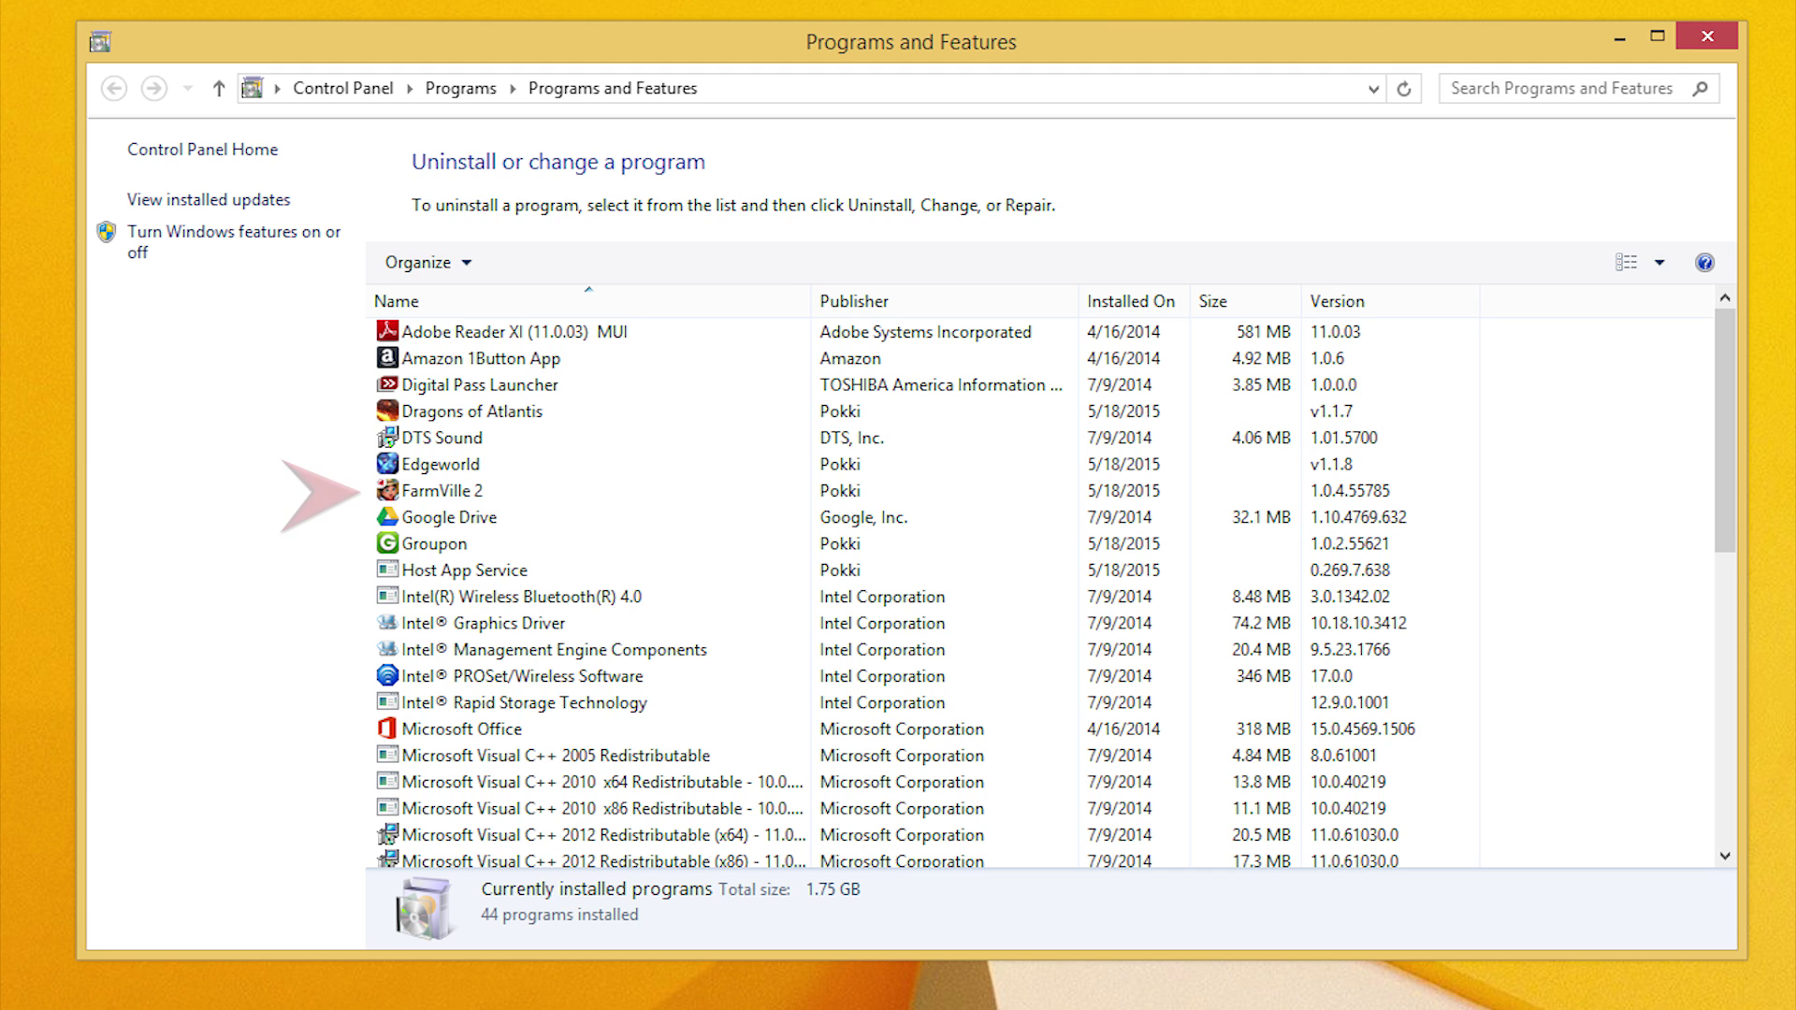
Select FarmVille 2 in the installed programs list and uninstall it.
left_click(442, 489)
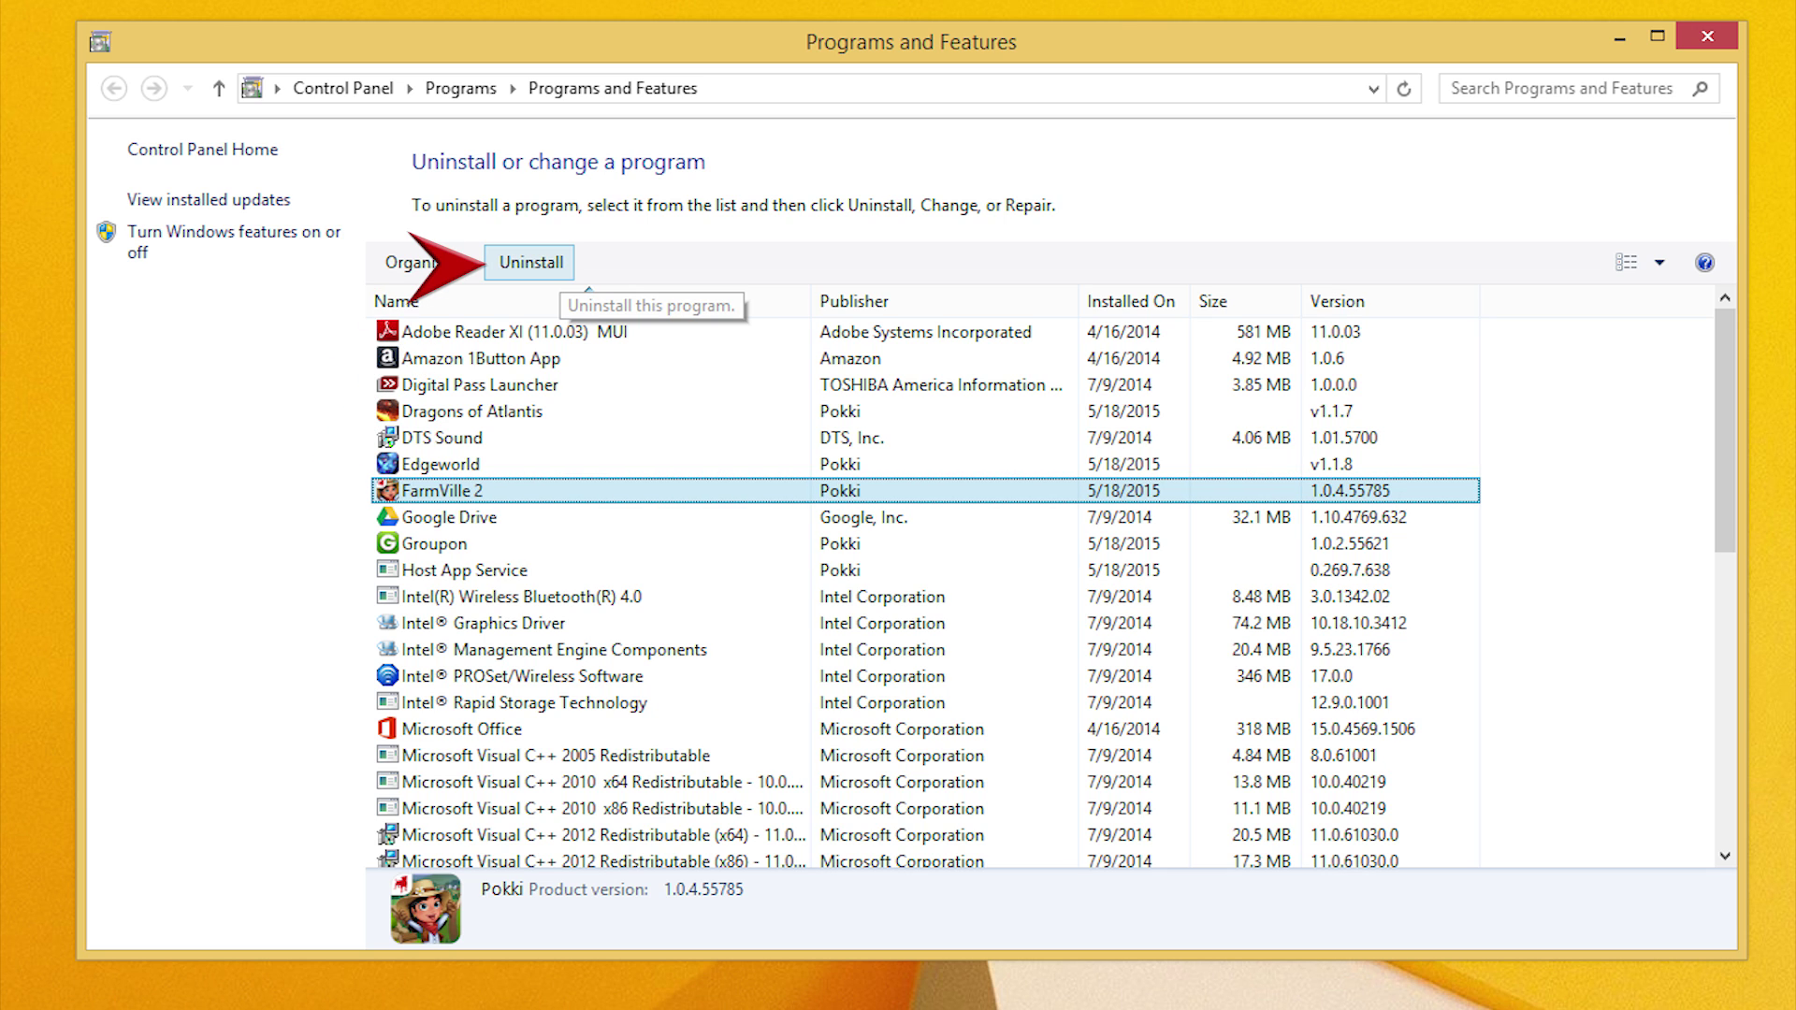
left_click(532, 262)
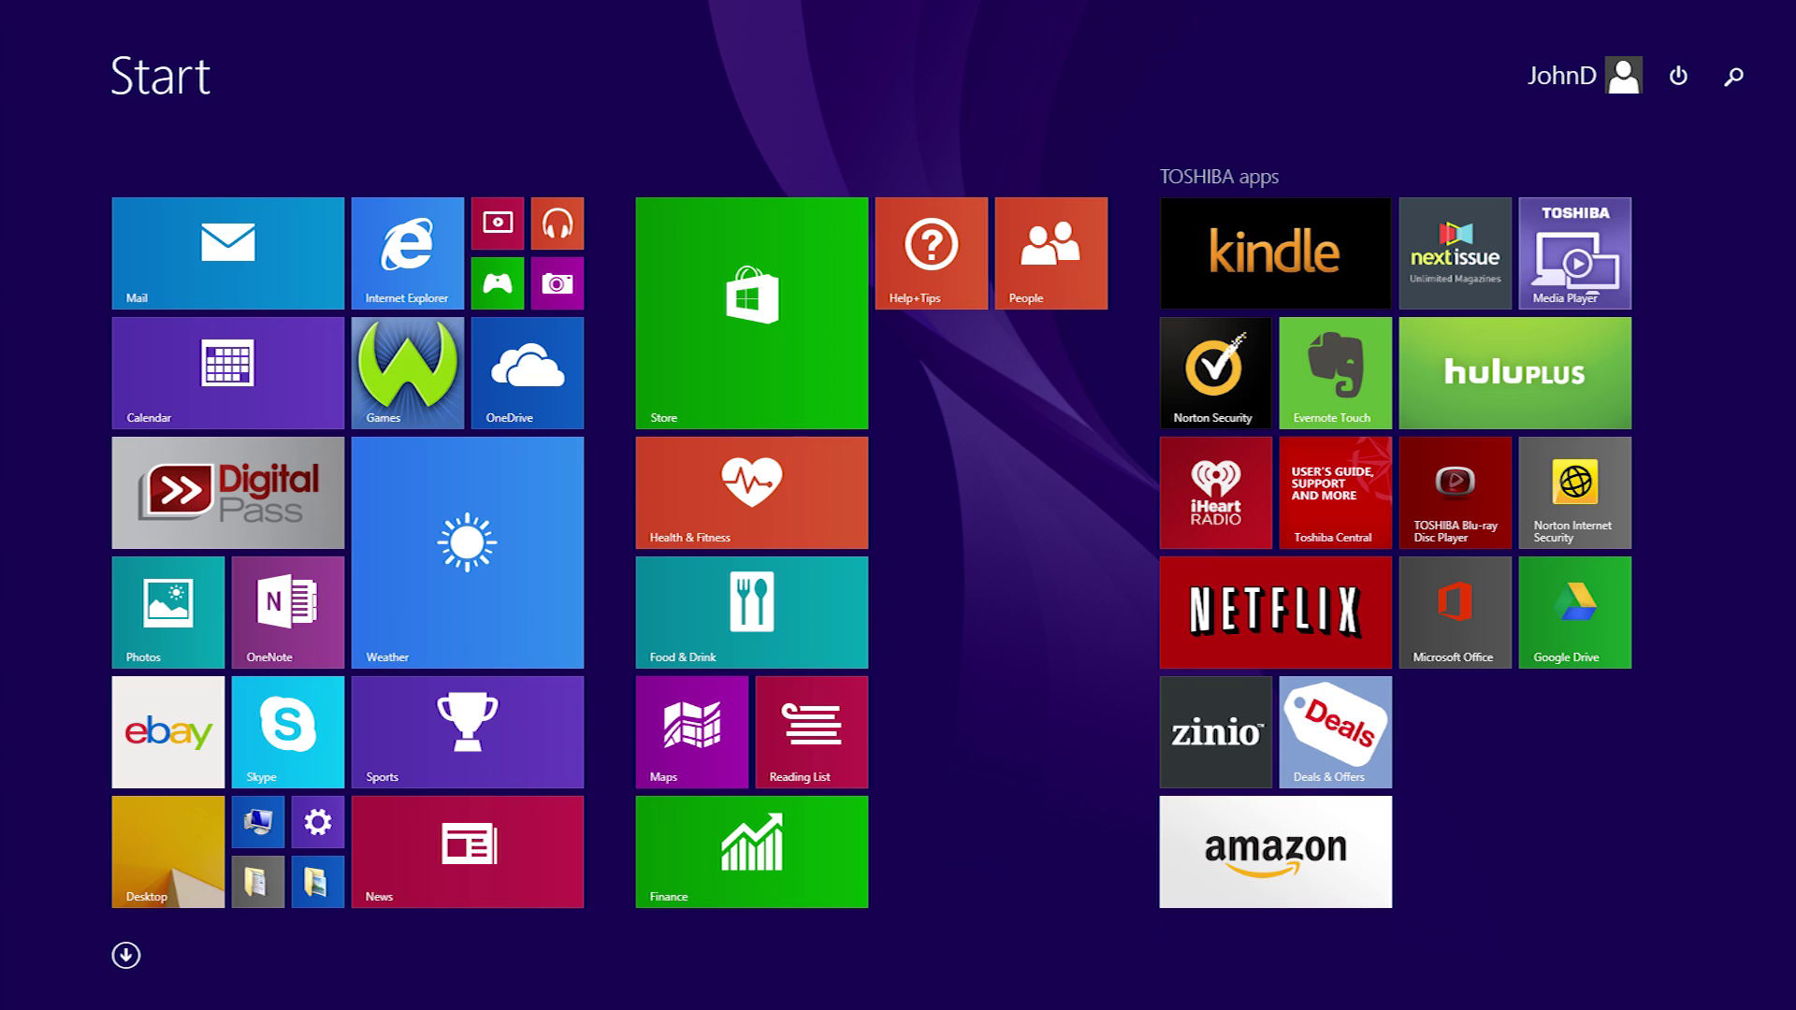
Switch from the Start screen to the full alphabetical Apps list.
left_click(125, 955)
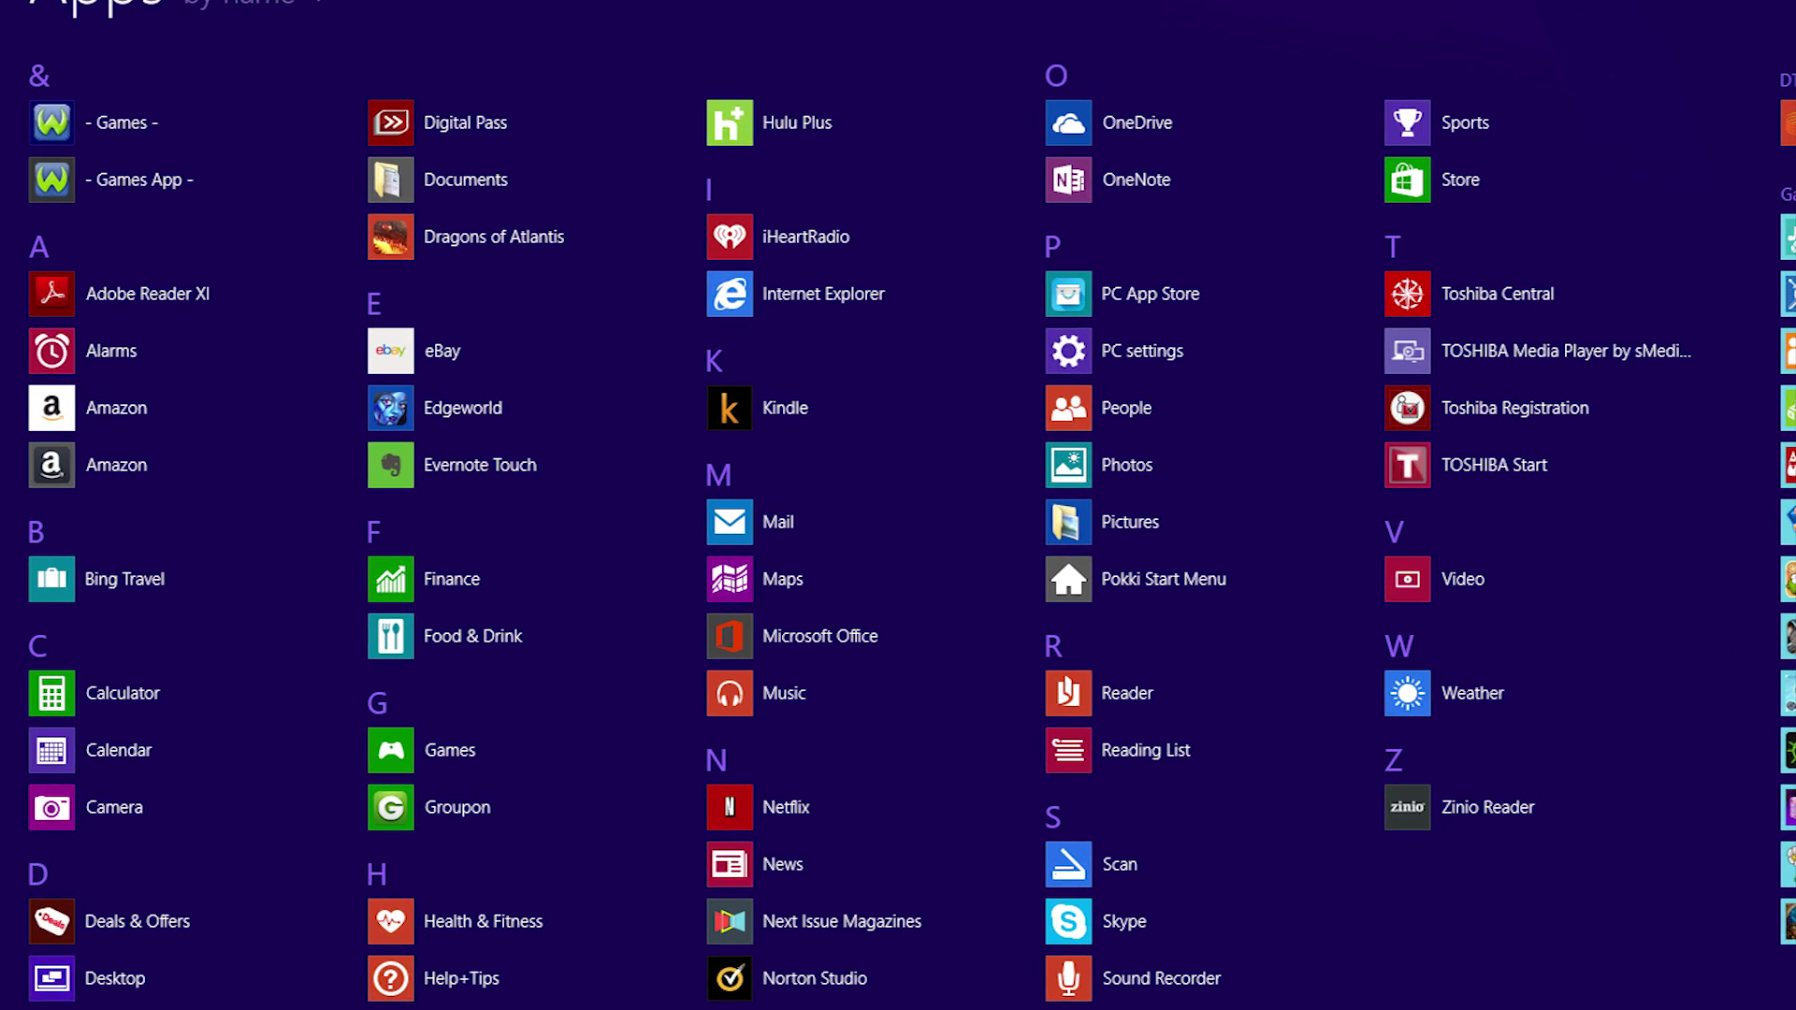
Choose Uninstall from the Food & Drink app's context menu.
right_click(583, 642)
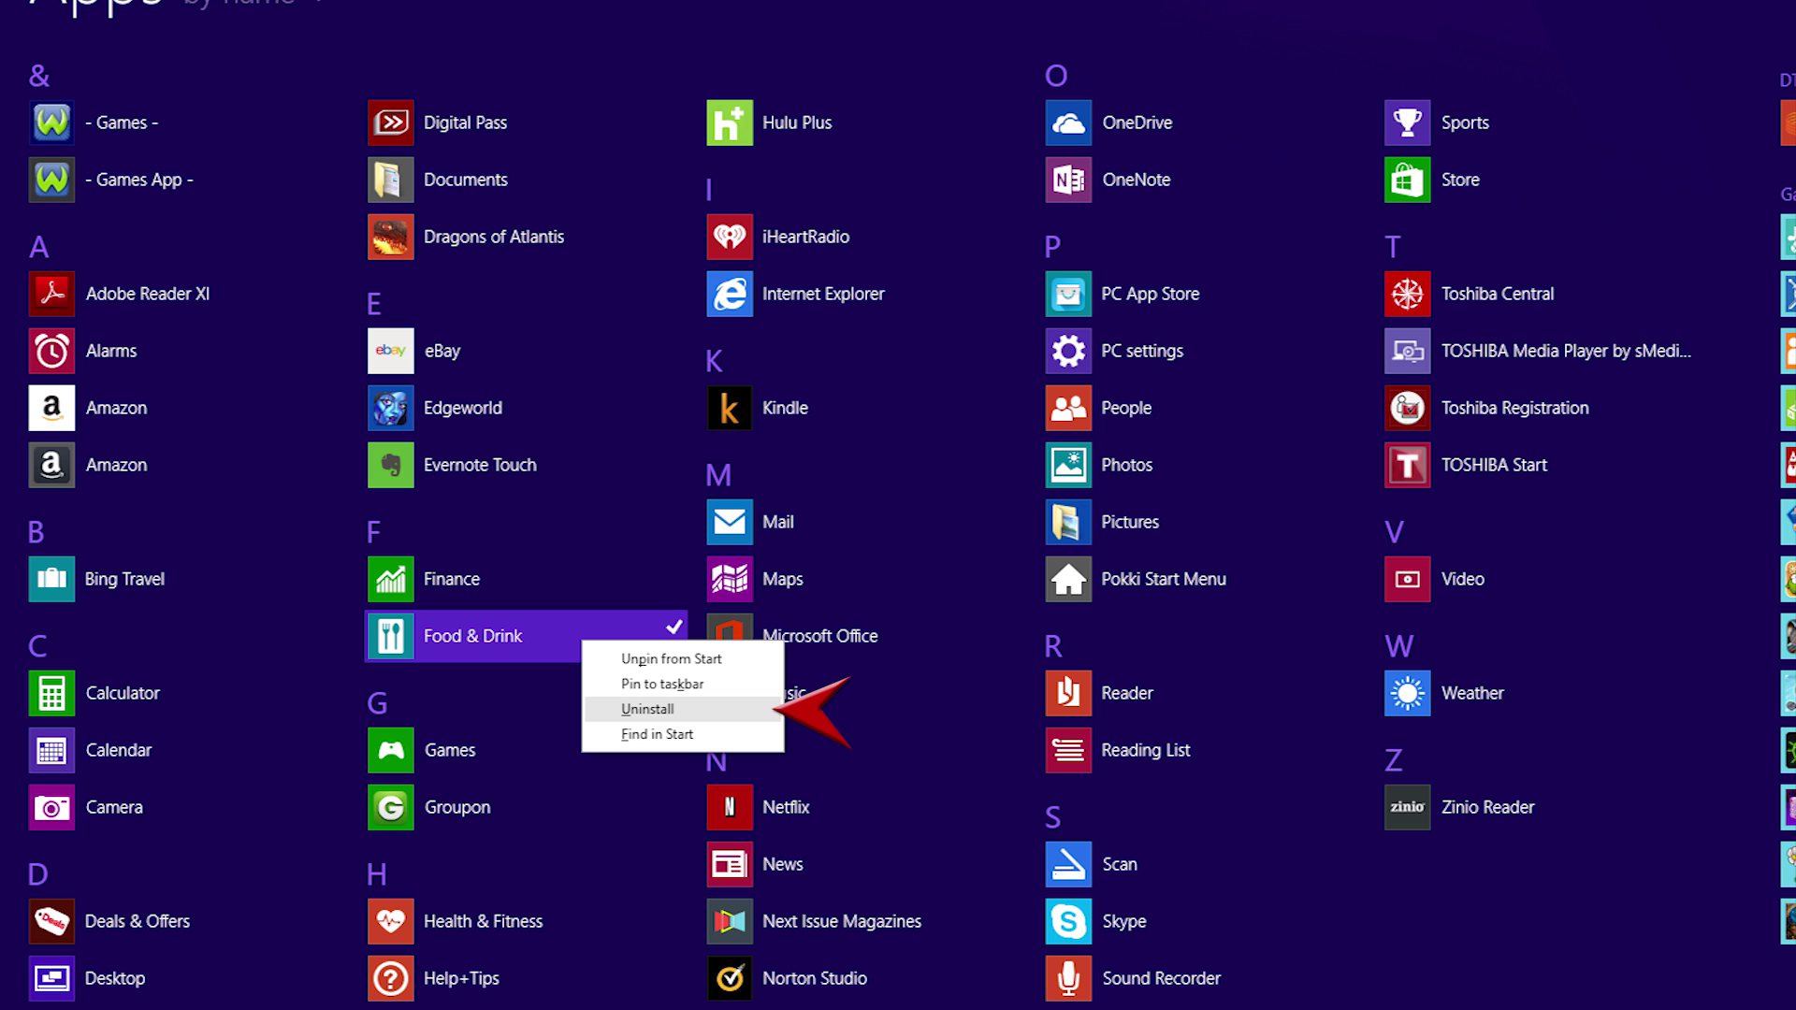
left_click(648, 708)
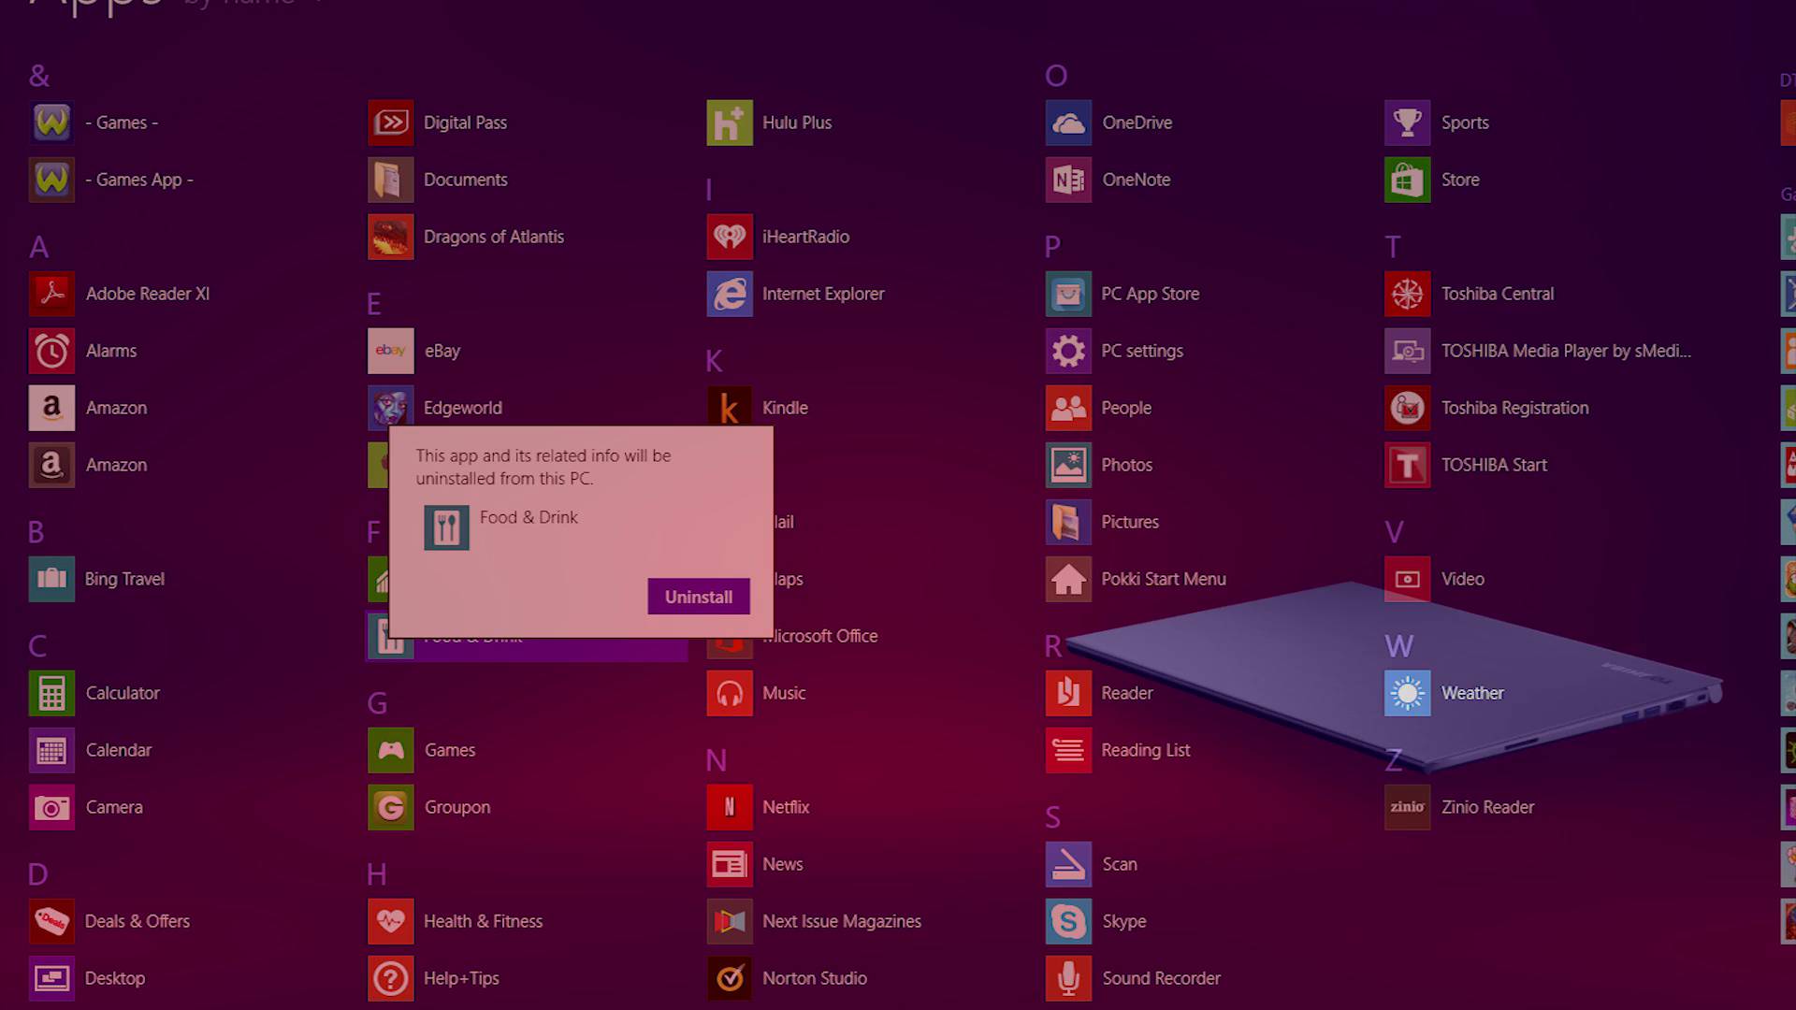